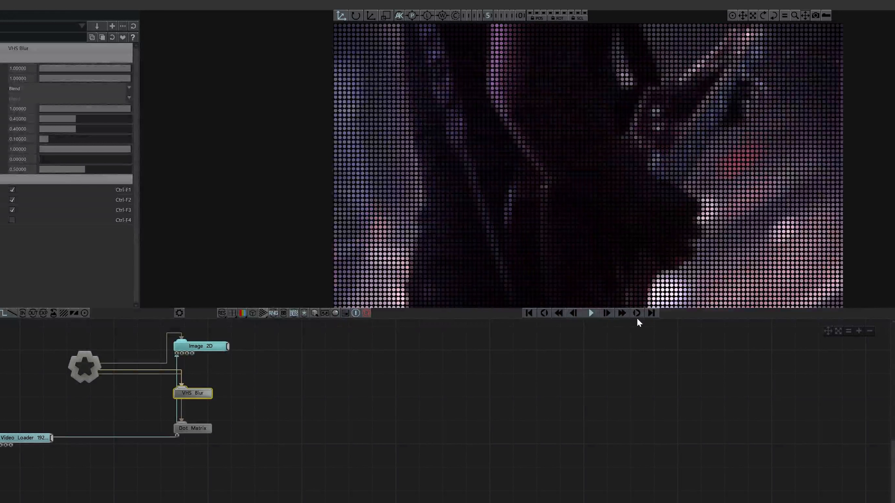
Step: Play the timeline and disable the Dot Matrix node, then enable it again to compare the effect
click(591, 313)
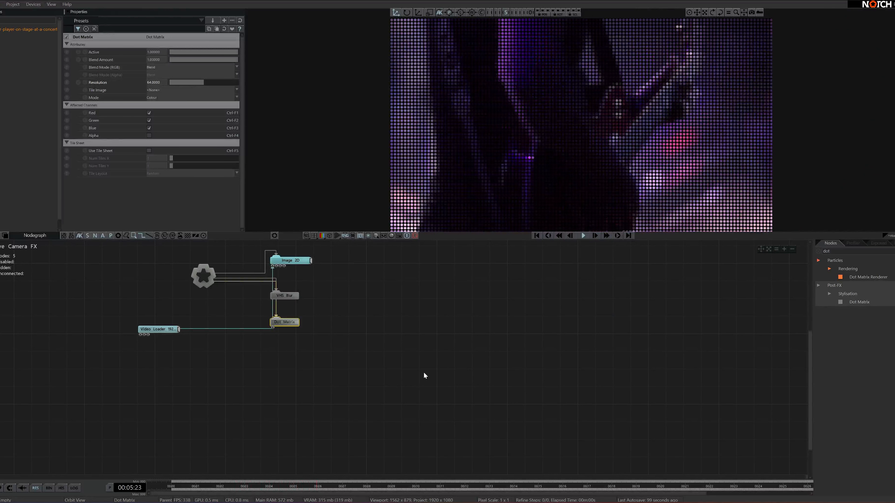
right_click(288, 320)
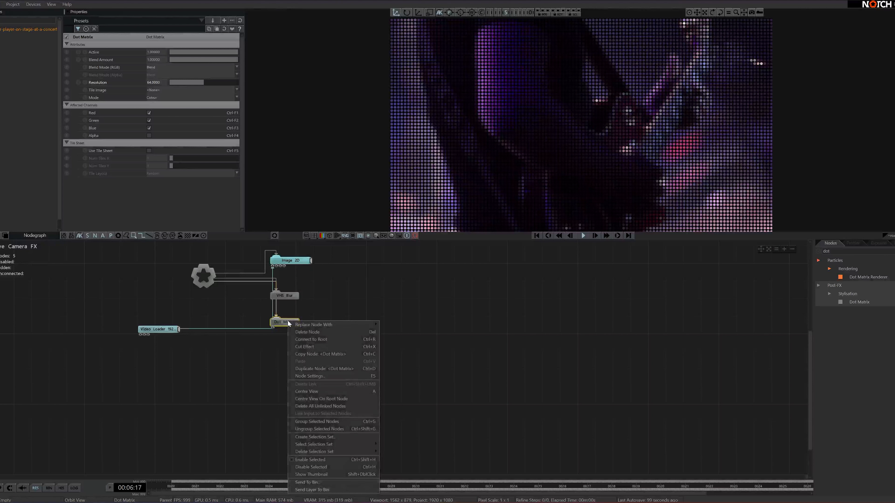
click(317, 466)
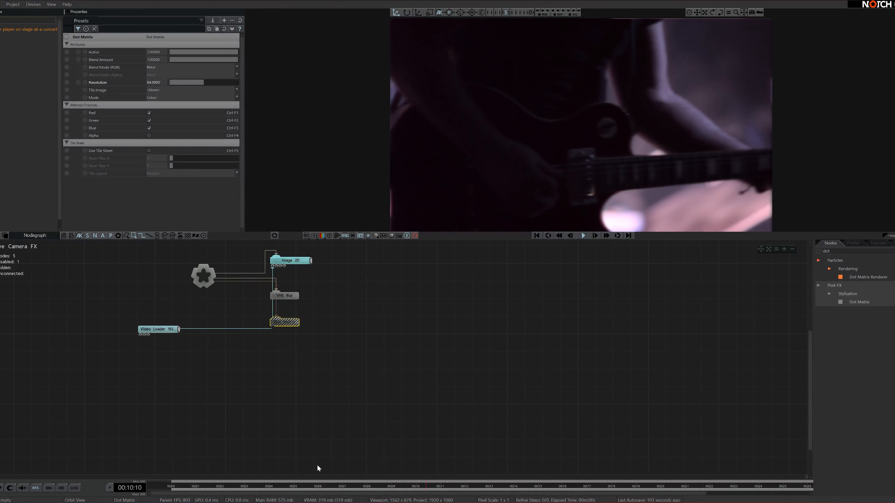
right_click(277, 322)
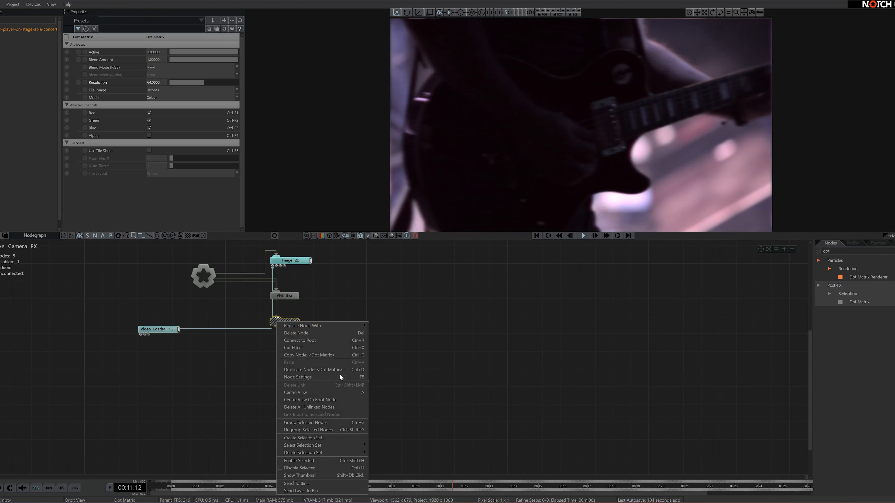
click(306, 461)
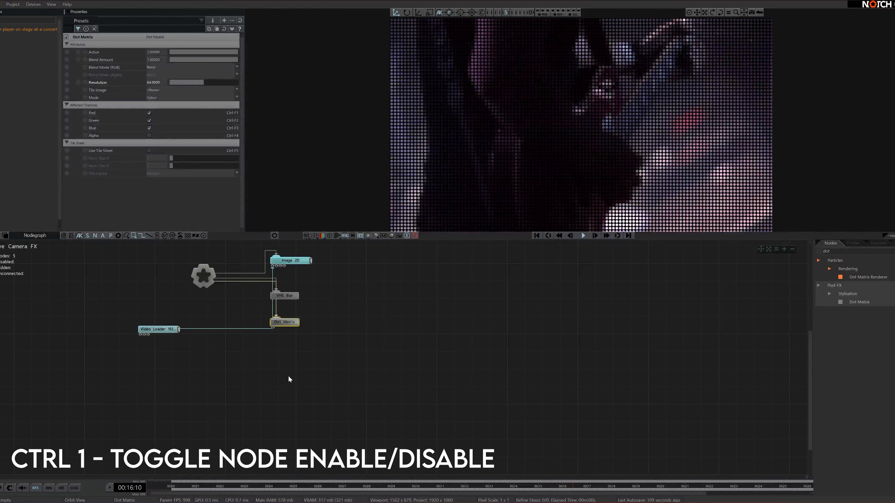
Step: Toggle the Dot Matrix node between disabled and enabled repeatedly while the footage plays
key(ctrl+1)
key(ctrl+1)
key(ctrl+1)
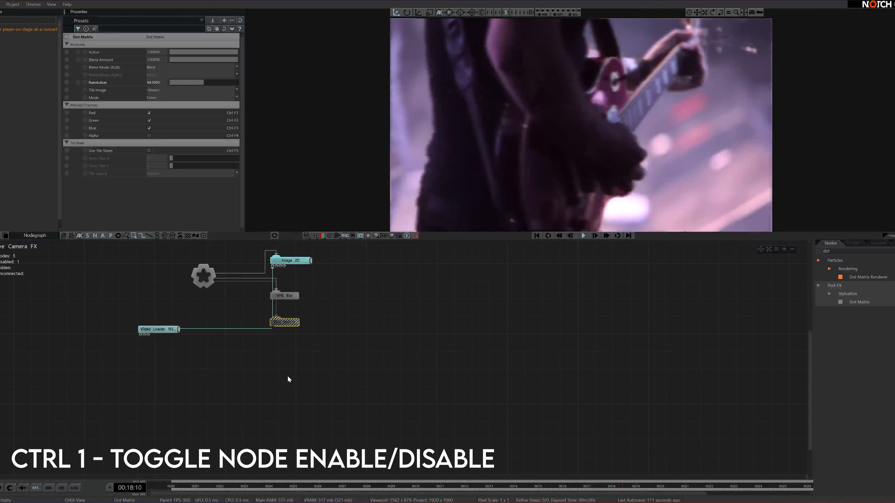
key(ctrl+1)
key(ctrl+1)
key(ctrl+1)
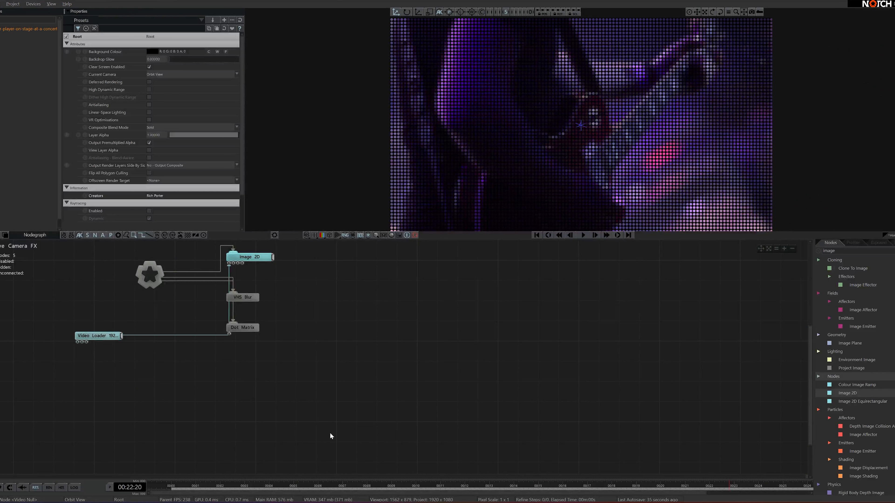
Step: Disconnect VHS Blur and Dot Matrix from the root, move them aside, and cut the Video Loader's link to Image 2D
click(203, 281)
click(205, 277)
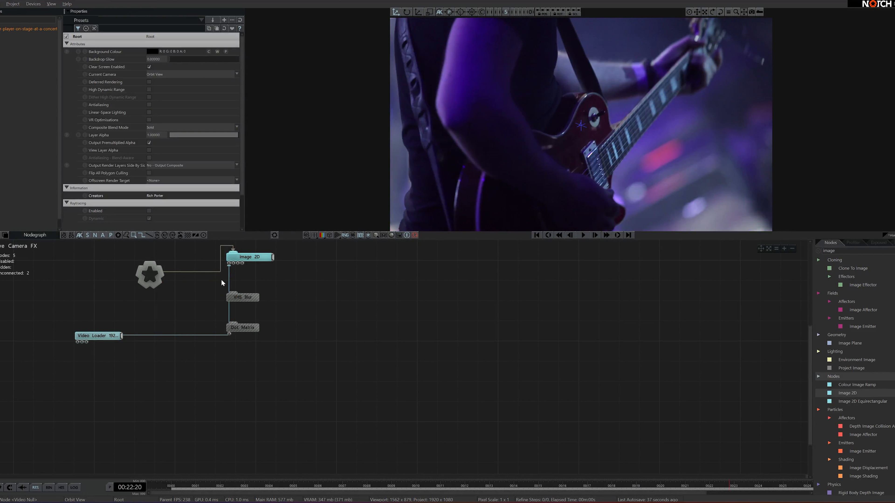
drag(307, 350, 443, 265)
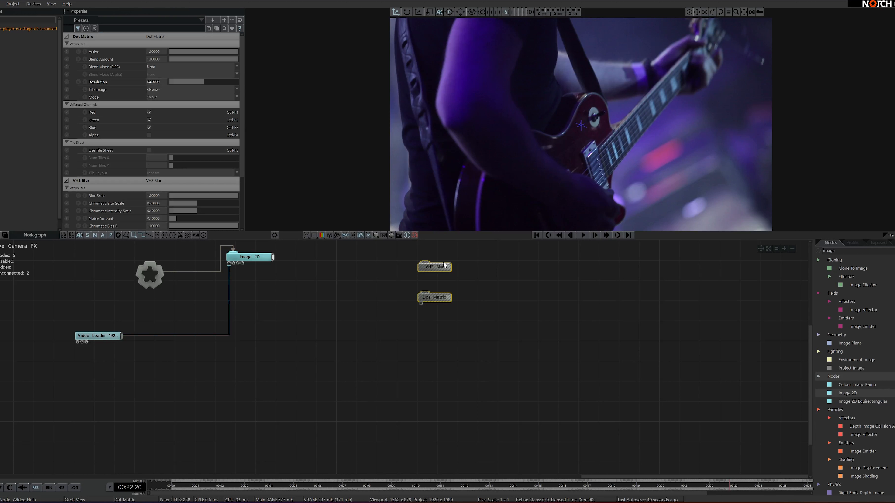
click(229, 324)
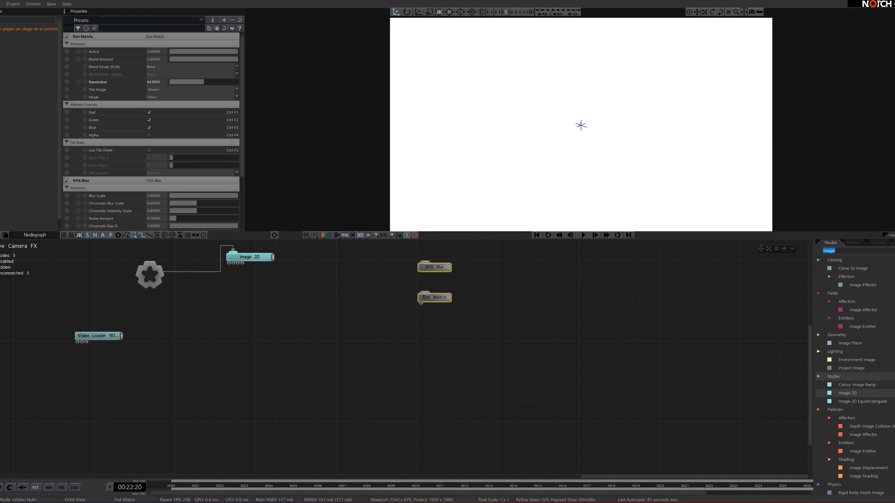
Step: Add a Video Null node next to the Video Loader and make a second copy of it
text(vid)
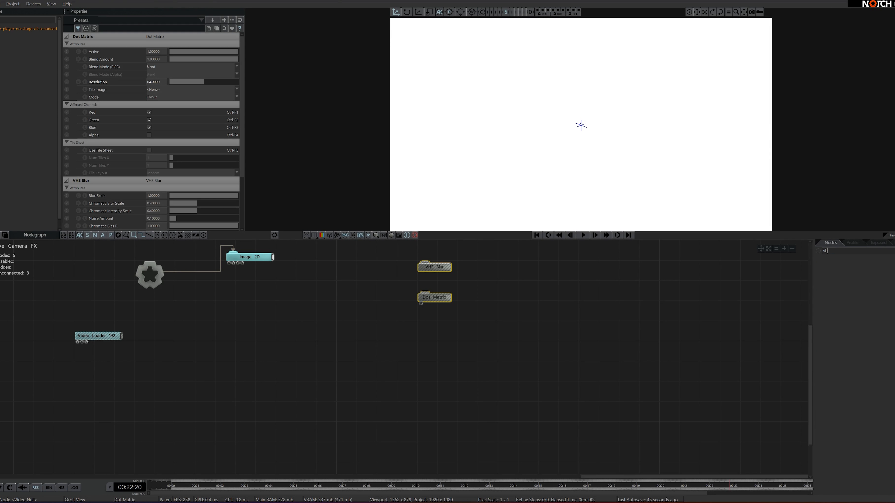
text(eo nul)
drag(853, 268, 814, 283)
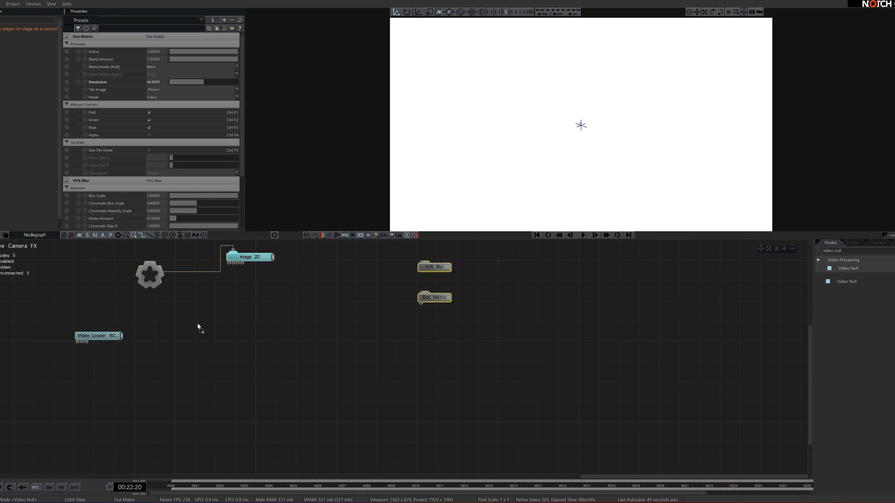
drag(198, 327, 204, 327)
click(218, 333)
key(ctrl+v)
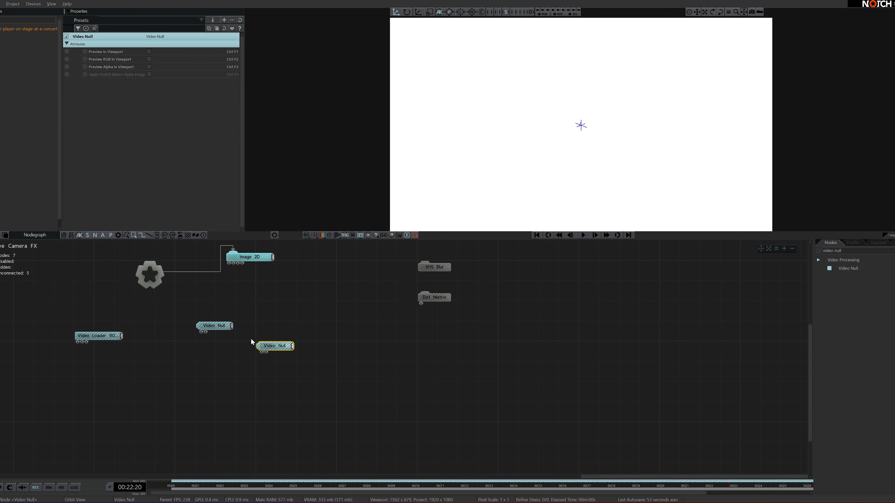
Step: Place the copied Video Null below the first one and feed both from the Video Loader's output
drag(261, 344, 199, 352)
drag(122, 336, 194, 326)
drag(122, 336, 216, 376)
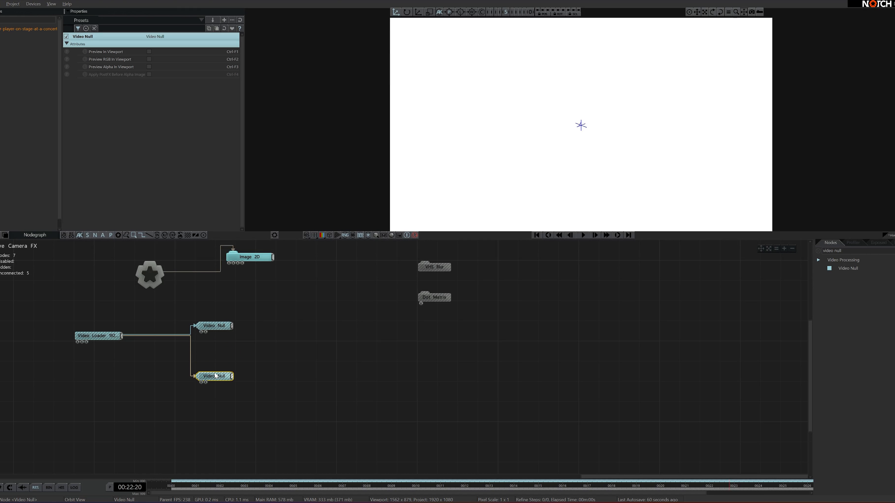
Step: Show the thumbnail previews on the two Video Null nodes and hide them again
shift+double_click(219, 326)
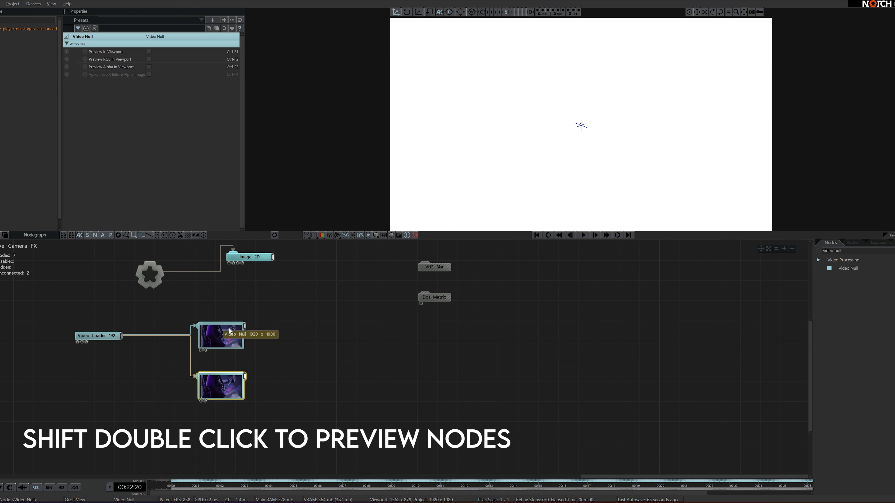
click(306, 364)
shift+double_click(229, 343)
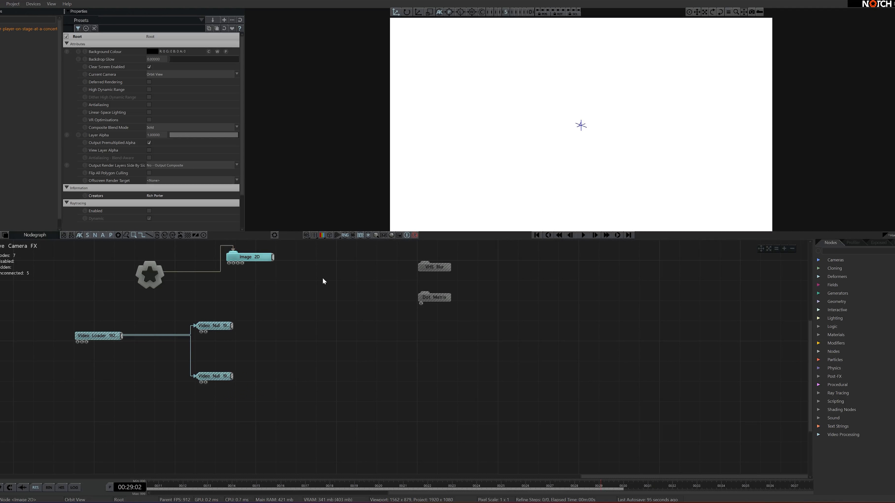
Step: Attach the Dot Matrix node beside the upper Video Null and delete the unused VHS Blur node
drag(232, 326, 295, 322)
drag(416, 297, 269, 330)
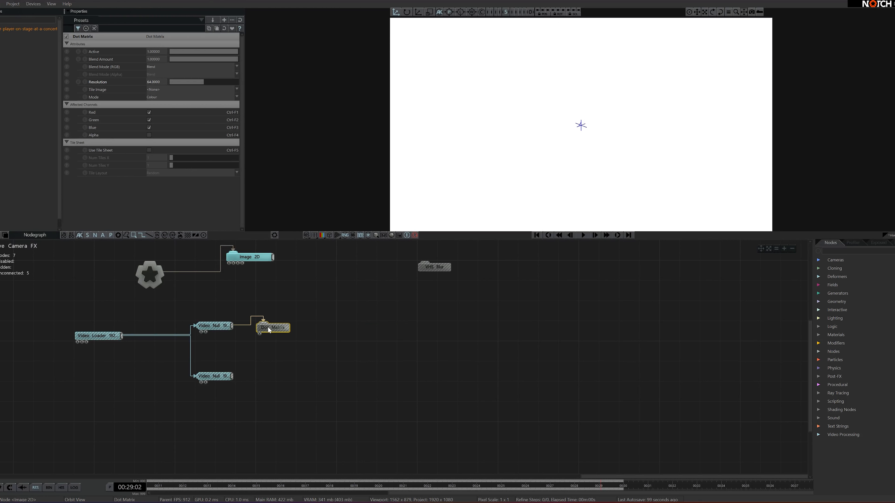
click(509, 314)
click(455, 267)
key(Delete)
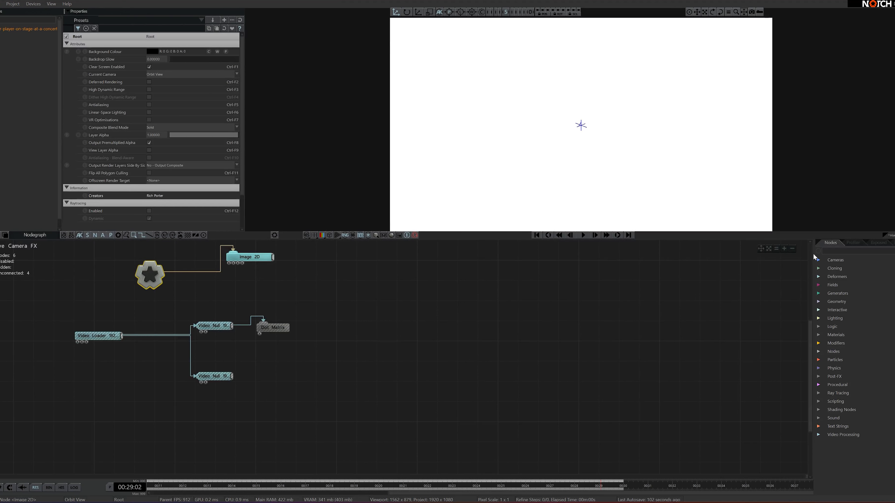
Step: Add an Edge Detect effect and attach it to the lower Video Null's output
text(edge)
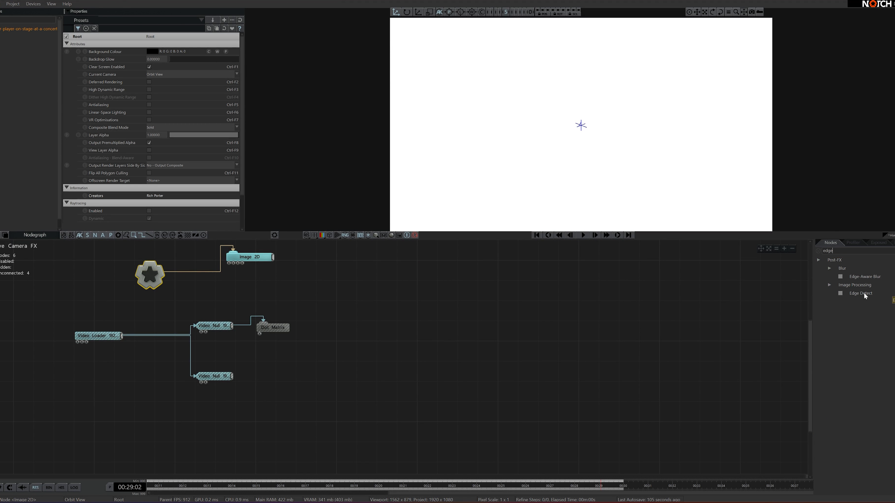
drag(860, 293, 682, 315)
drag(236, 383, 243, 384)
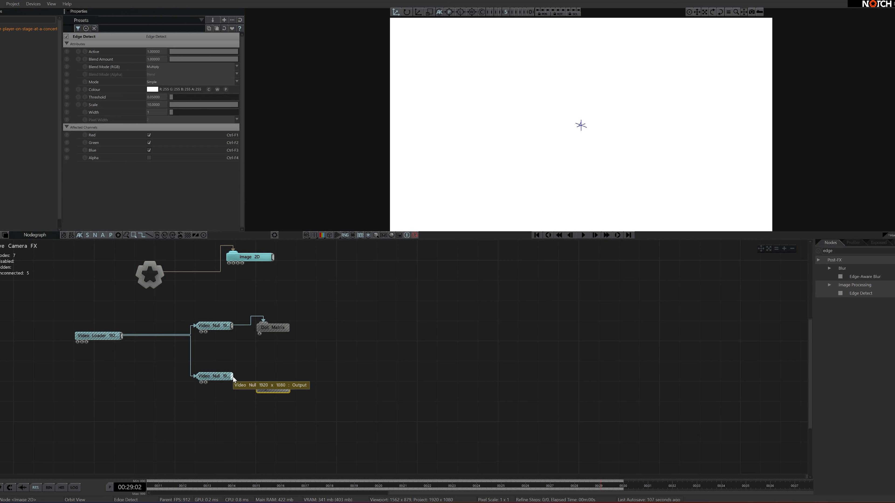
click(301, 365)
Step: Preview the lower Video Null in the viewport and set Edge Detect's RGB blend mode to Solid
click(214, 376)
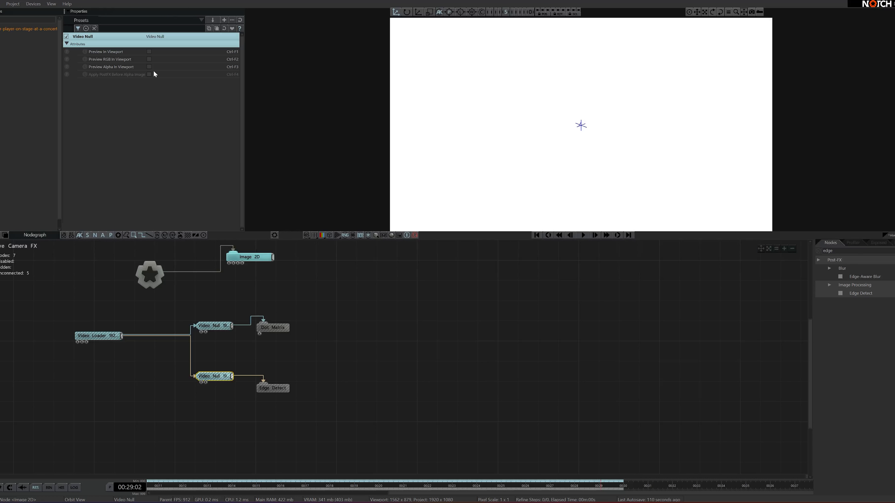
click(149, 52)
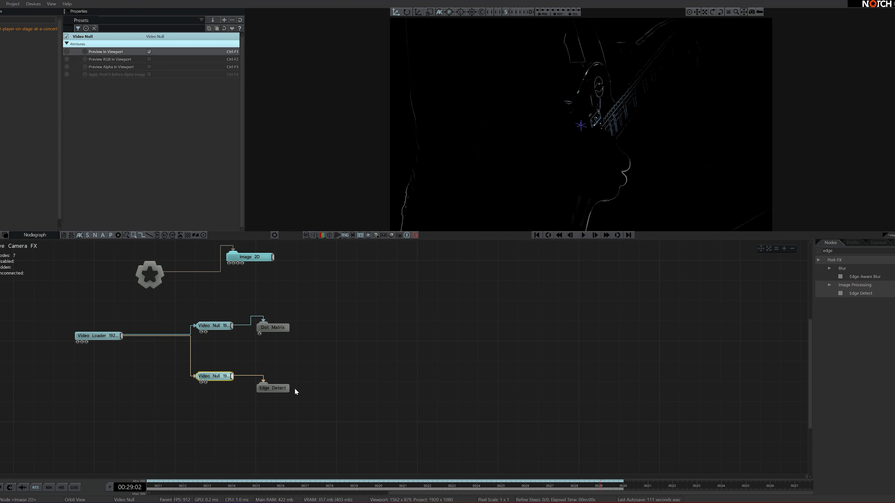
click(277, 390)
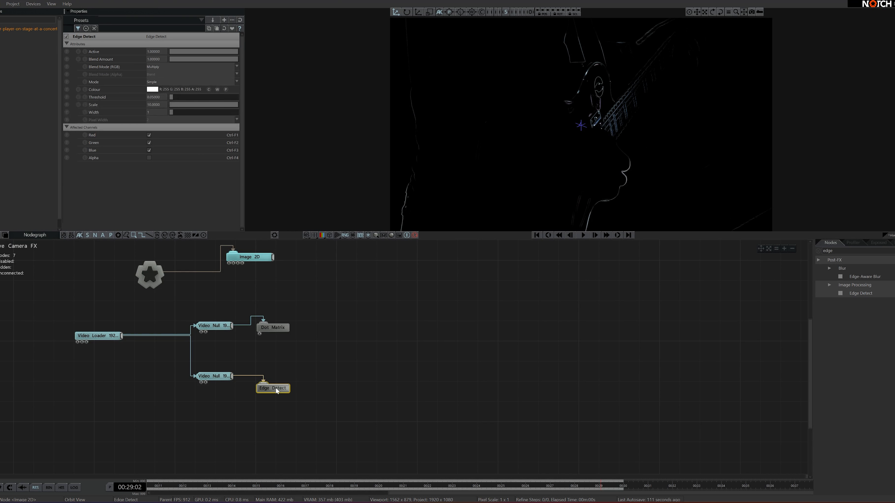
click(157, 67)
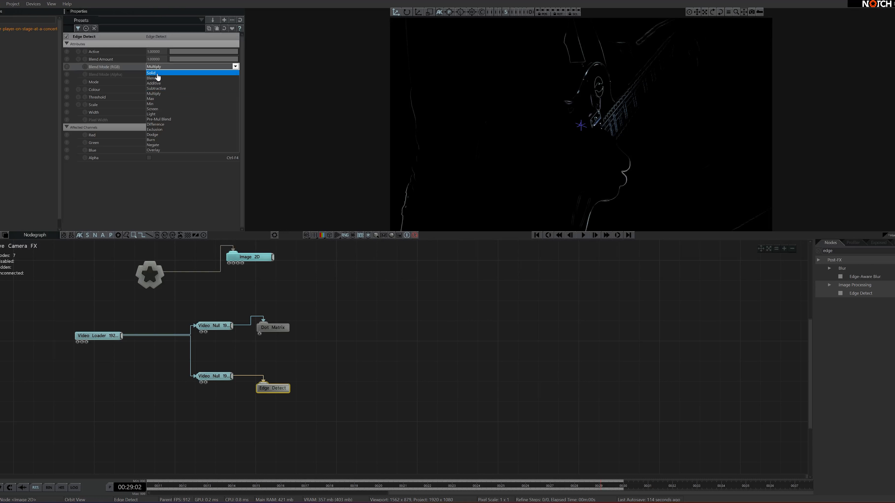
click(157, 74)
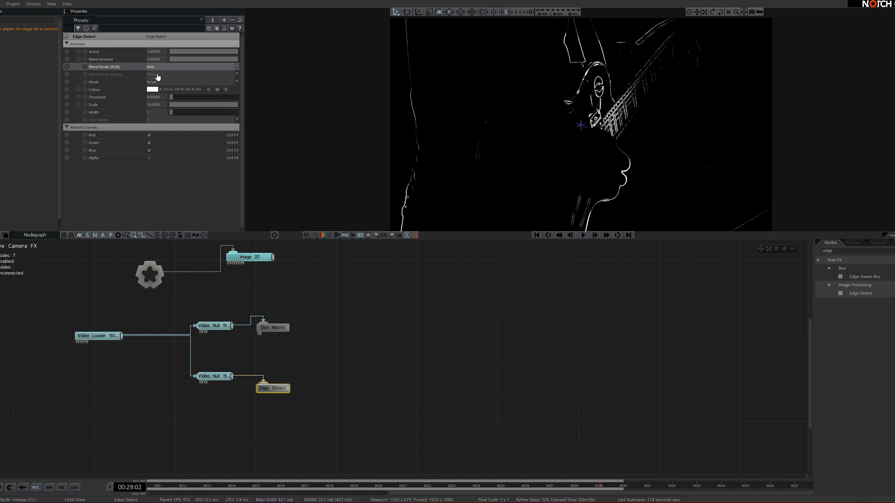
click(355, 383)
Step: Feed the Image 2D node from the lower and upper Video Nulls in turn, finishing with the upper one
drag(232, 375, 243, 310)
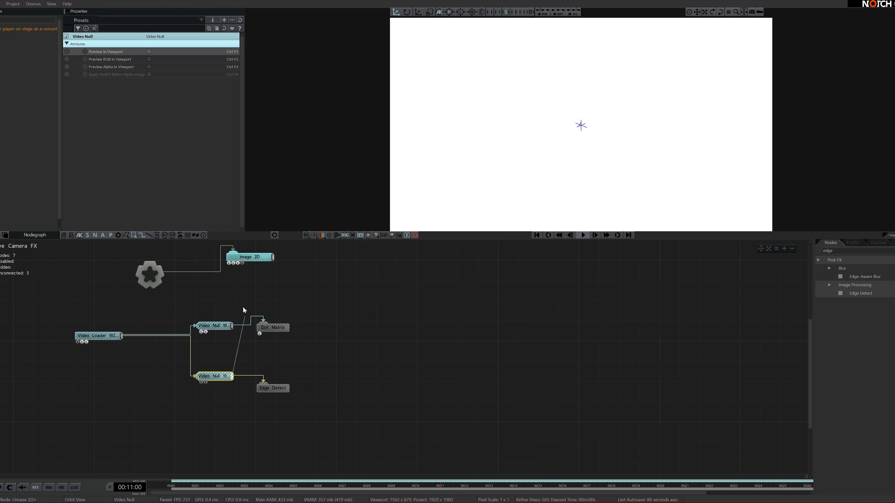
drag(229, 266, 229, 265)
drag(232, 325, 229, 265)
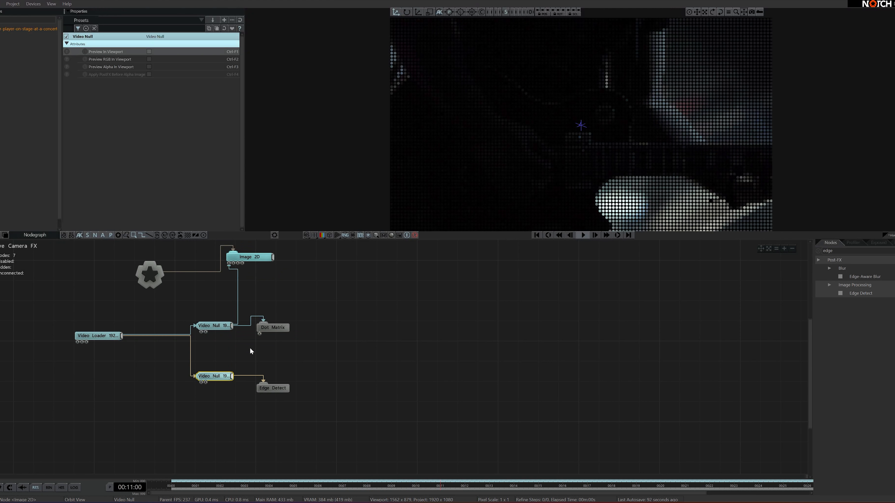
drag(232, 376, 229, 264)
drag(232, 325, 246, 298)
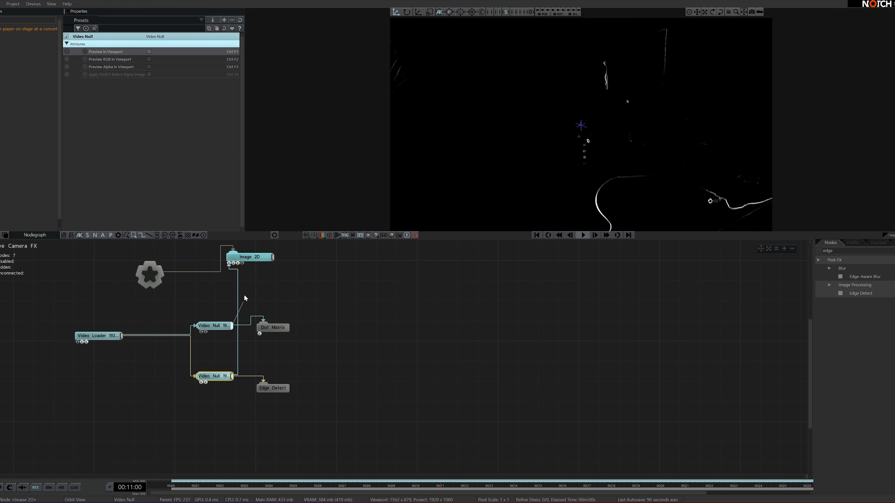
drag(230, 265, 230, 264)
click(306, 291)
Step: Duplicate the Image 2D node and place the copy beside the Edge Detect node
click(258, 261)
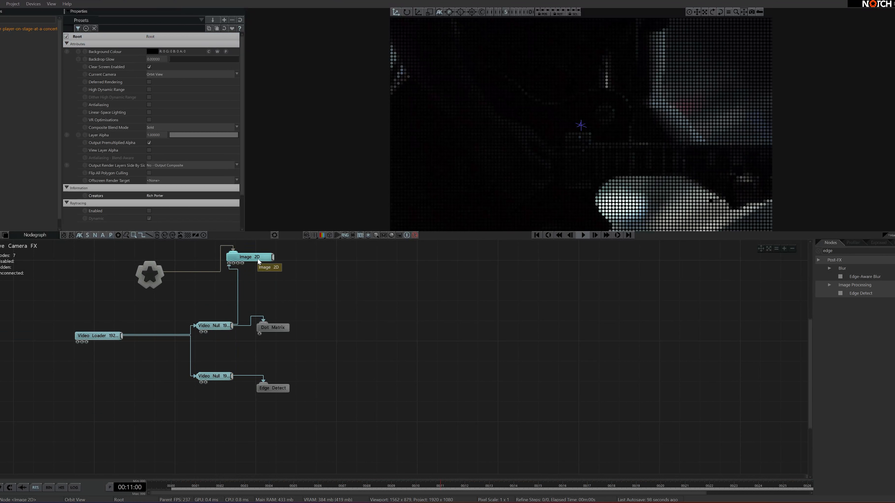
key(ctrl+d)
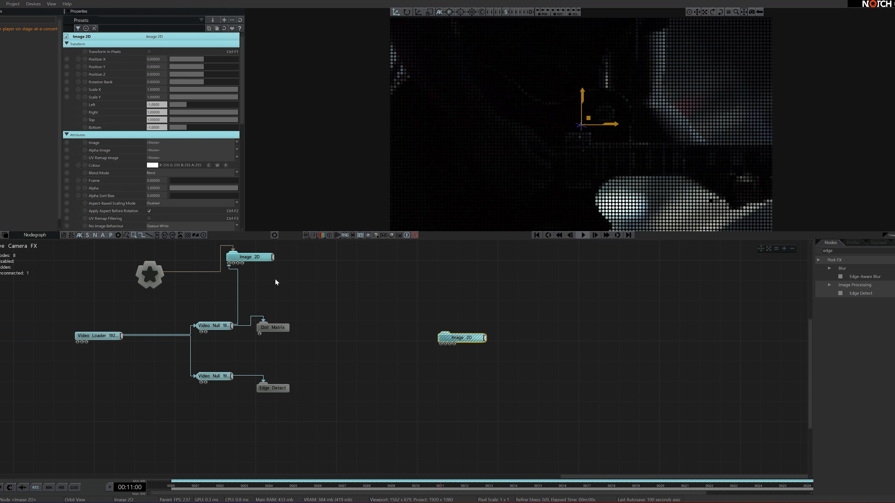
drag(447, 343, 324, 380)
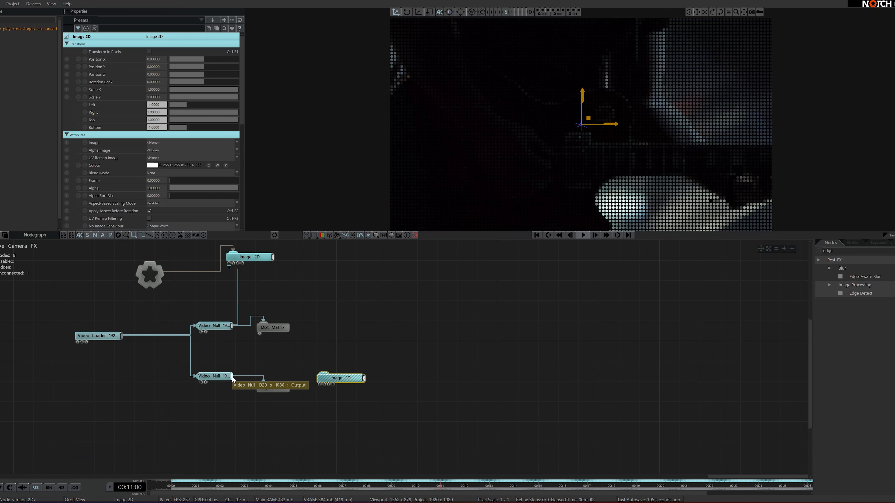
Step: Connect the duplicate Image 2D to the root and the lower Video Null, and move the original Image 2D beside Dot Matrix
key(r)
drag(232, 376, 319, 387)
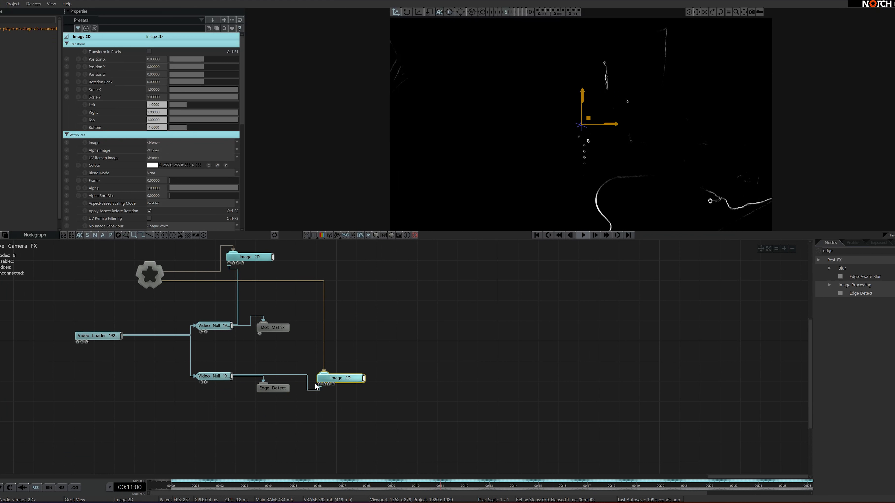
drag(248, 259, 339, 326)
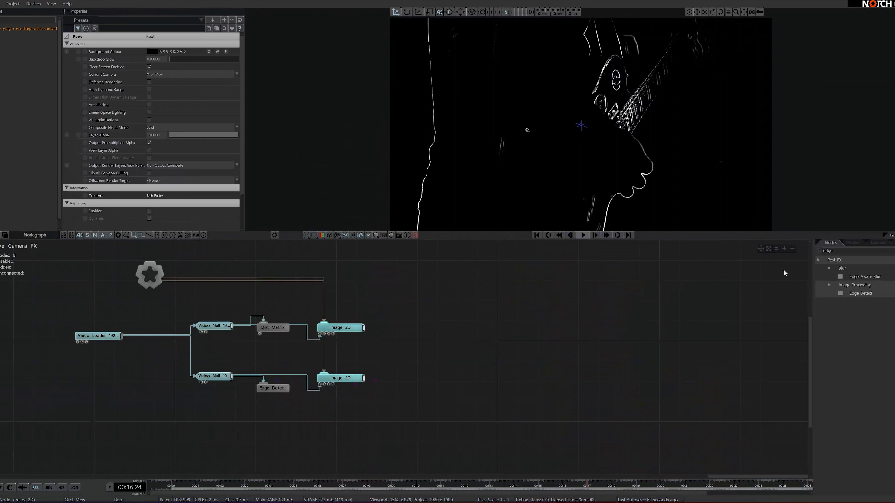
Step: Add a Fractal Noise generator node below the Edge Detect node
text(fractal)
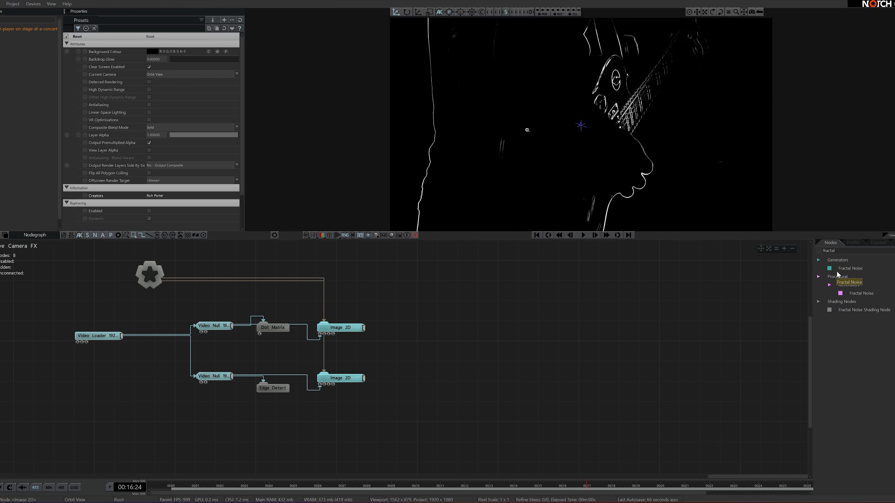
drag(335, 443, 288, 427)
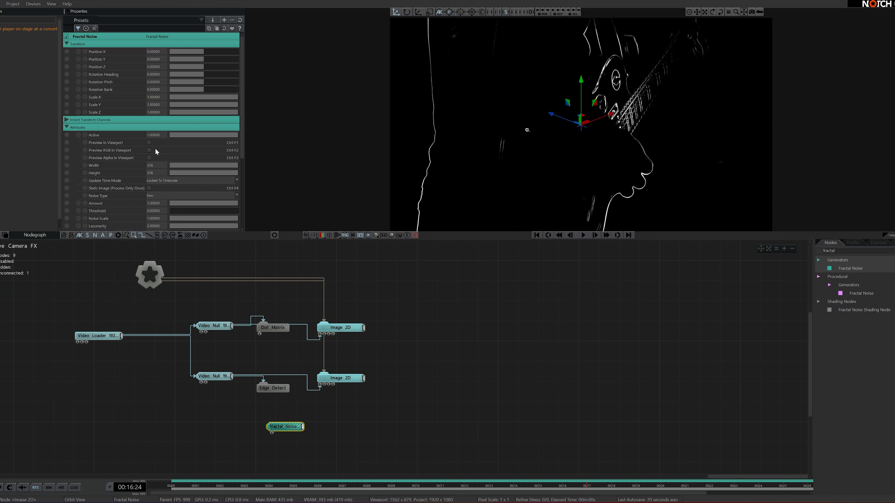
Step: Preview the Fractal Noise RGB in the viewport and set its width to 1920, height to 1080 and gain to about 0.80
click(148, 151)
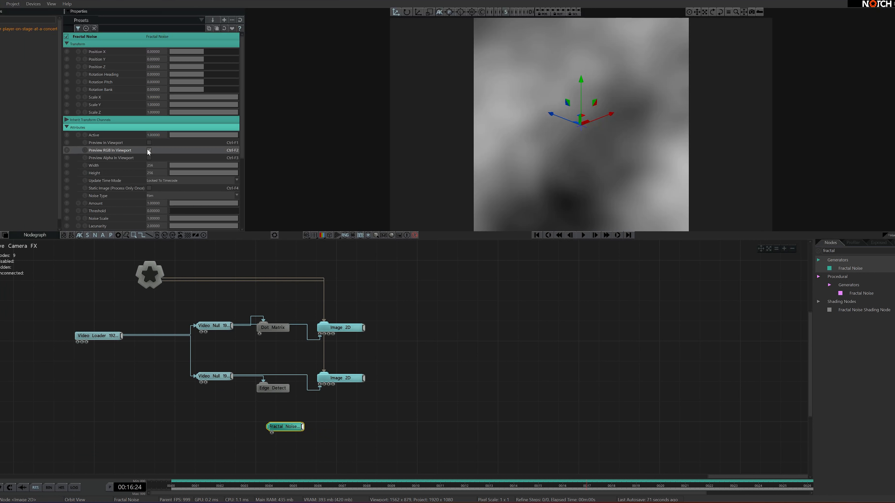
click(156, 165)
text(1920)
key(Tab)
text(1080)
drag(242, 101, 225, 153)
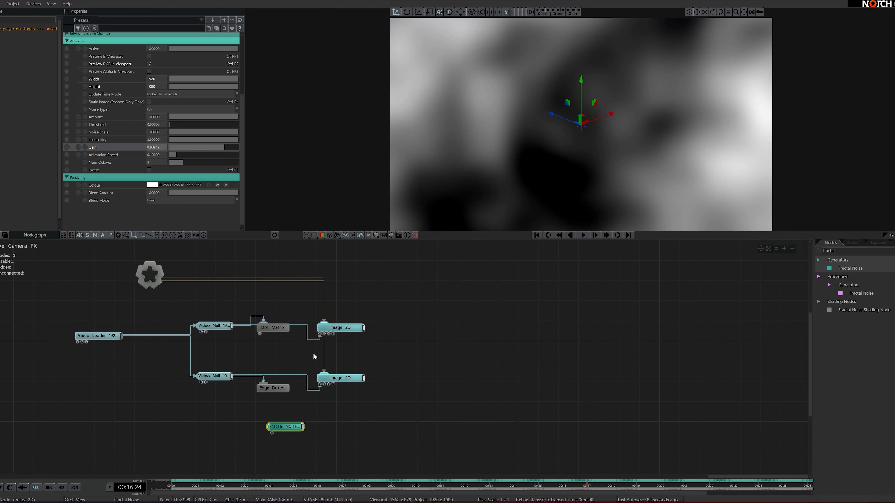
Step: Connect the Fractal Noise node to the second input of the lower Image 2D and turn off its RGB viewport preview
mouse_move(324, 386)
mouse_down()
mouse_move(313, 419)
mouse_move(324, 411)
mouse_move(325, 387)
mouse_up()
click(149, 64)
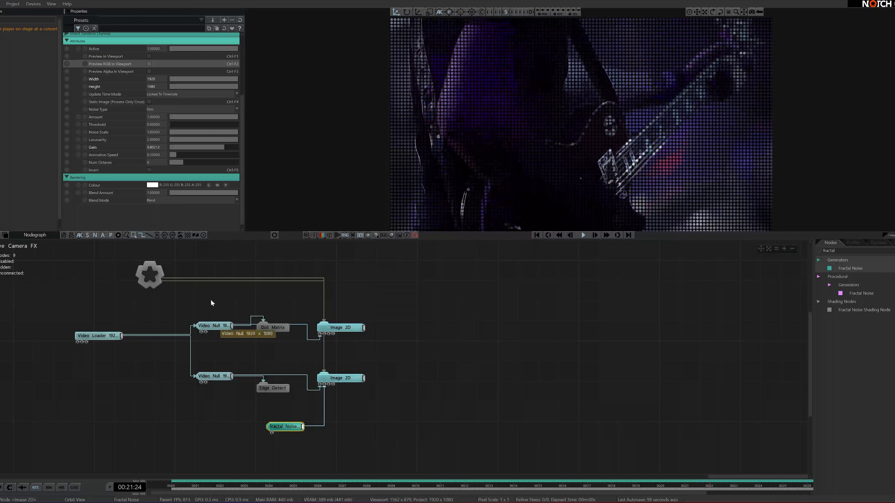
Step: Set the Fractal Noise node's Noise Scale to about 0.21 and its gain to 1.0
drag(232, 133, 185, 136)
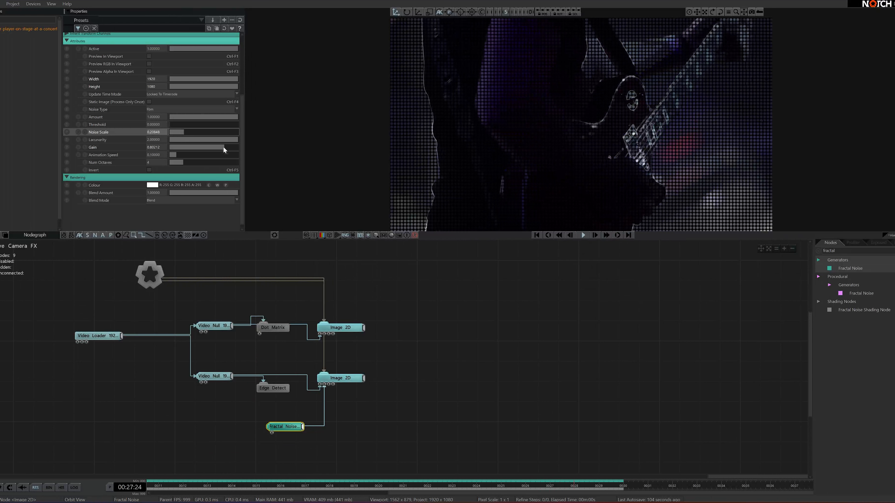
drag(218, 146, 237, 146)
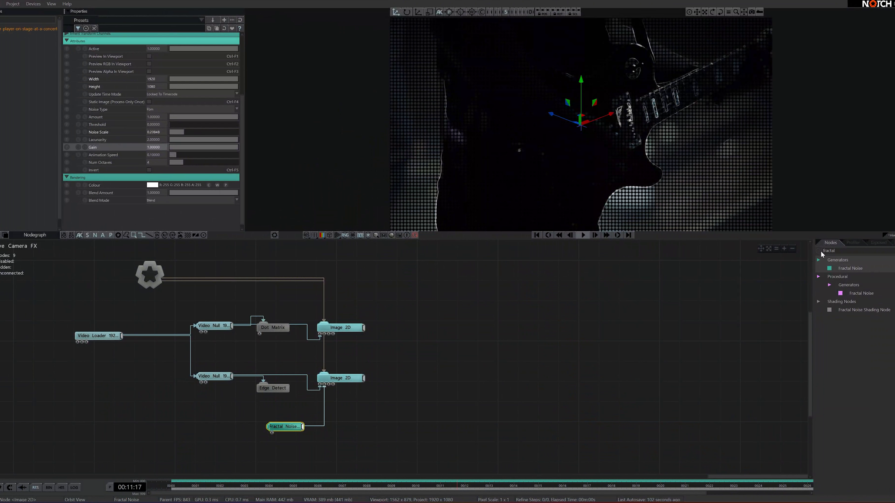
Step: Find the Colour Correction node with the search "colour" and add it to the graph above the upper Image 2D, connected to the root
click(823, 252)
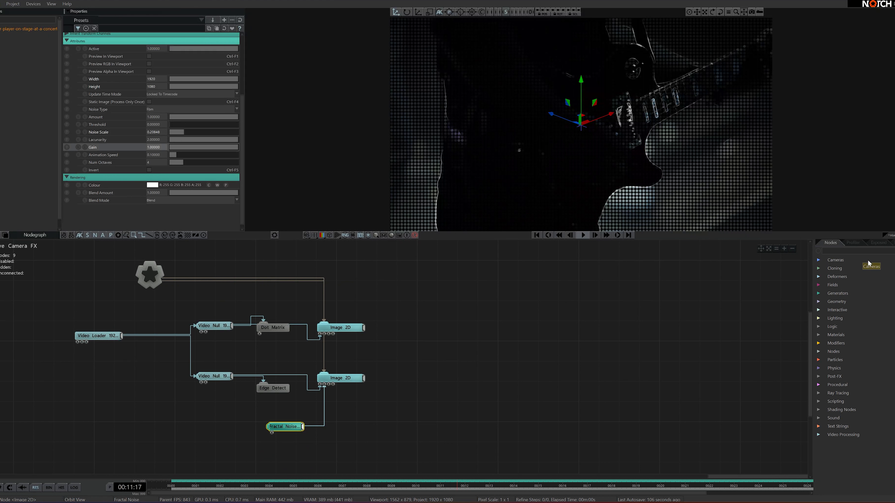
text(colour)
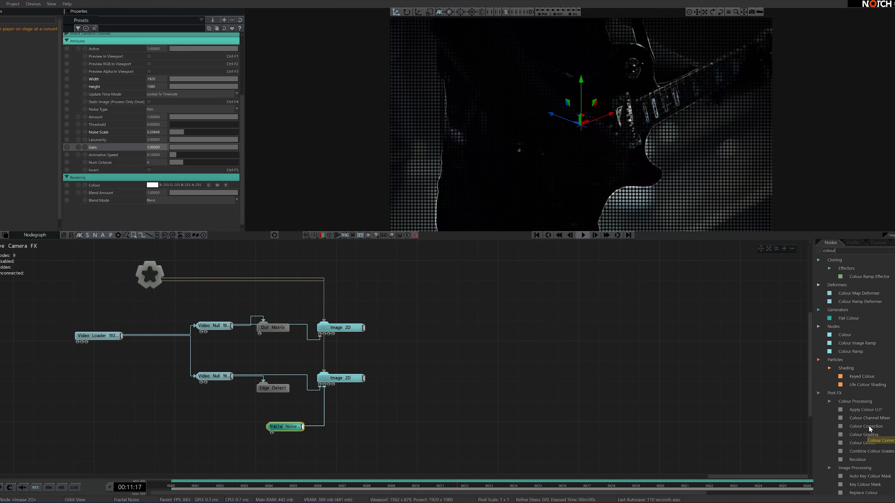
drag(866, 426, 654, 399)
drag(340, 293, 348, 288)
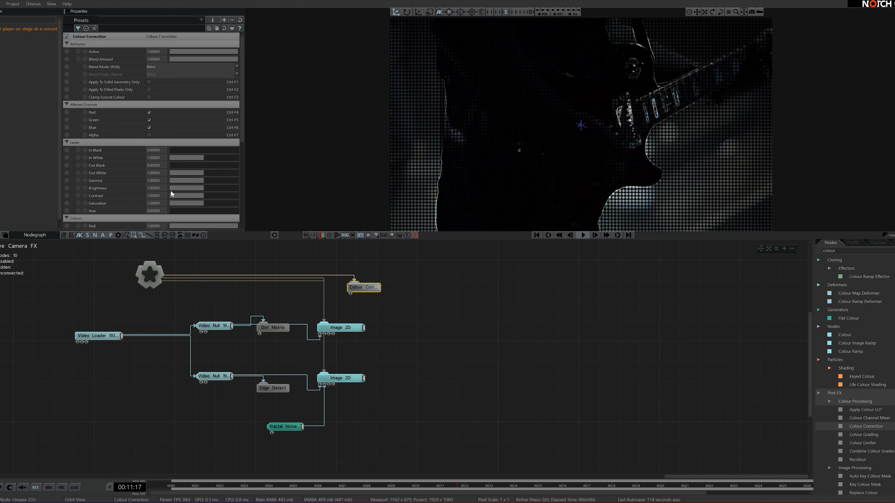
Step: Set the Colour Correction brightness to about 1.35 and hue to about 2.82, and play the timeline to preview the result
drag(203, 188, 216, 188)
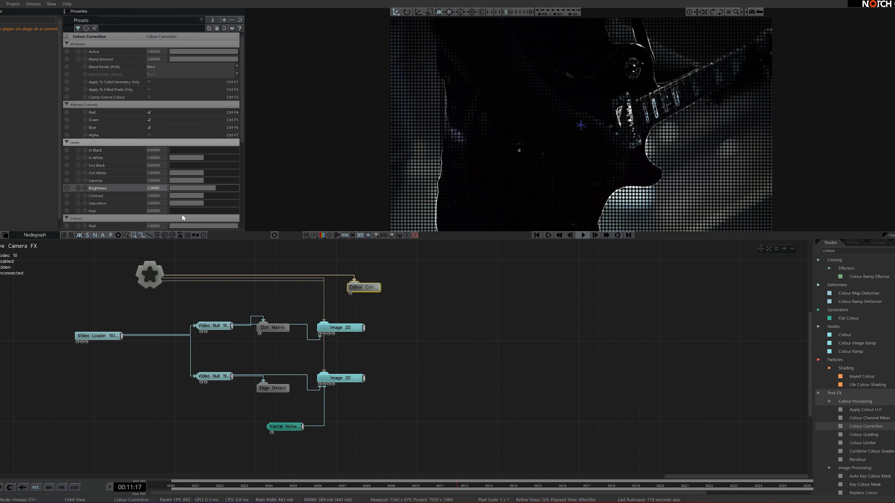
drag(176, 210, 202, 219)
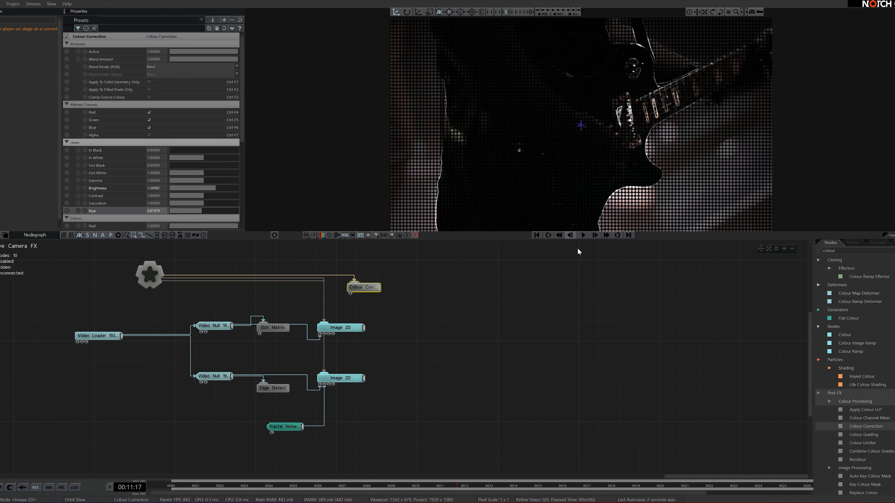
click(582, 235)
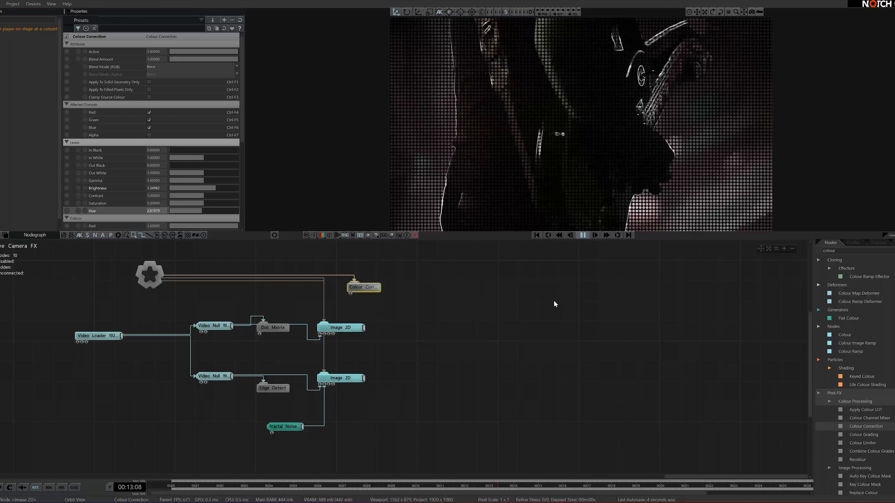